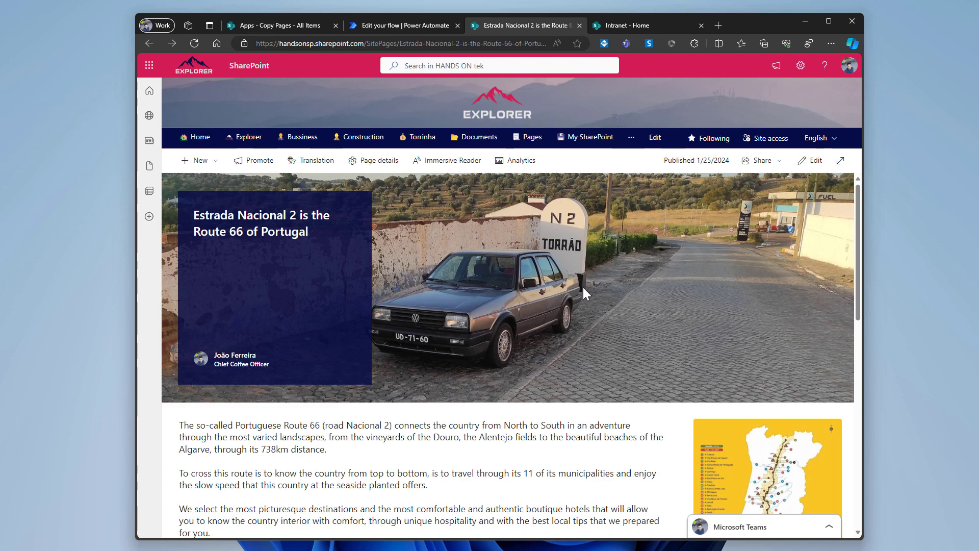
Step: Switch to the 'Apps - Copy Pages - All Items' tab showing the still-empty Copy Pages list
{"action": "scroll", "coordinate": [583, 287], "scroll_direction": "down", "scroll_amount": 5}
{"action": "scroll", "coordinate": [586, 295], "scroll_direction": "down", "scroll_amount": 1}
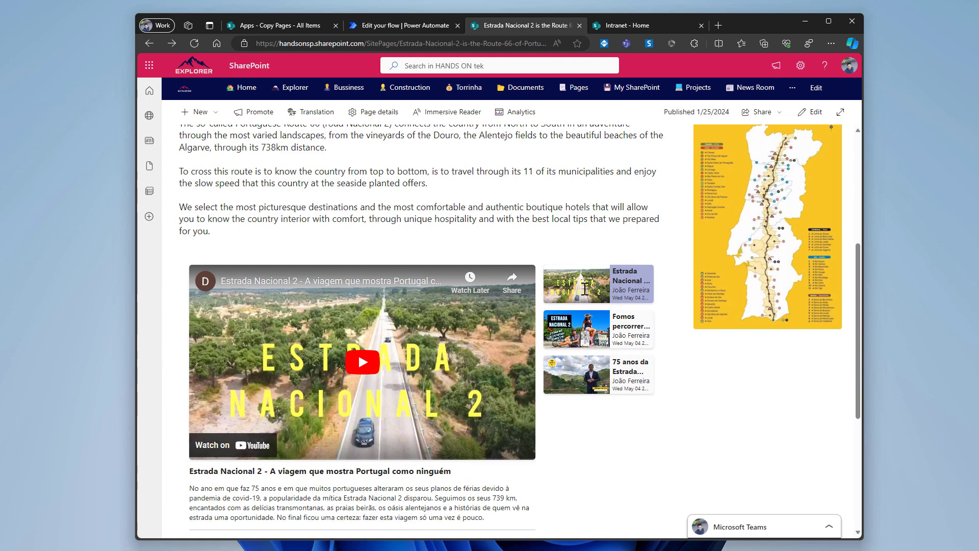
{"action": "scroll", "coordinate": [585, 290], "scroll_direction": "down", "scroll_amount": 4}
{"action": "scroll", "coordinate": [609, 306], "scroll_direction": "up", "scroll_amount": 6}
{"action": "scroll", "coordinate": [610, 305], "scroll_direction": "up", "scroll_amount": 3}
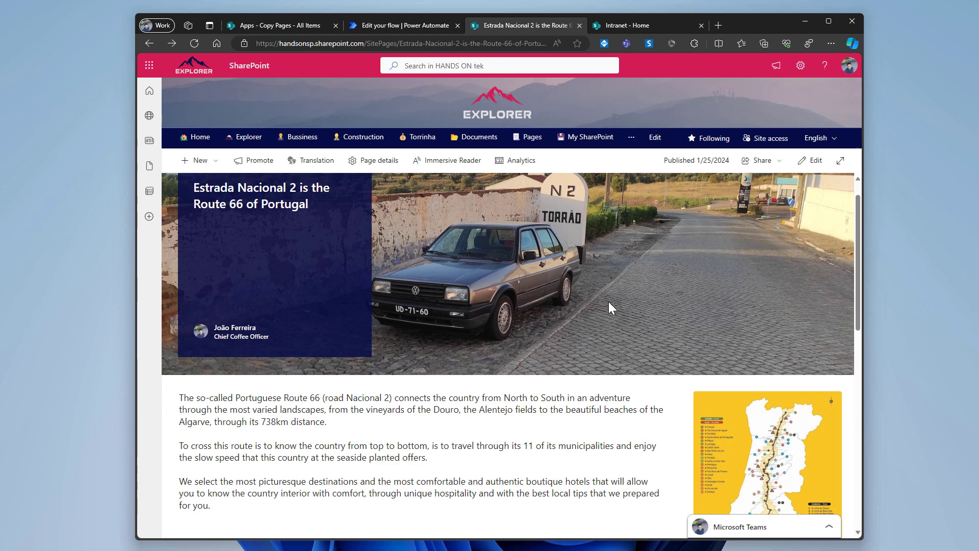
{"action": "scroll", "coordinate": [606, 298], "scroll_direction": "up", "scroll_amount": 1}
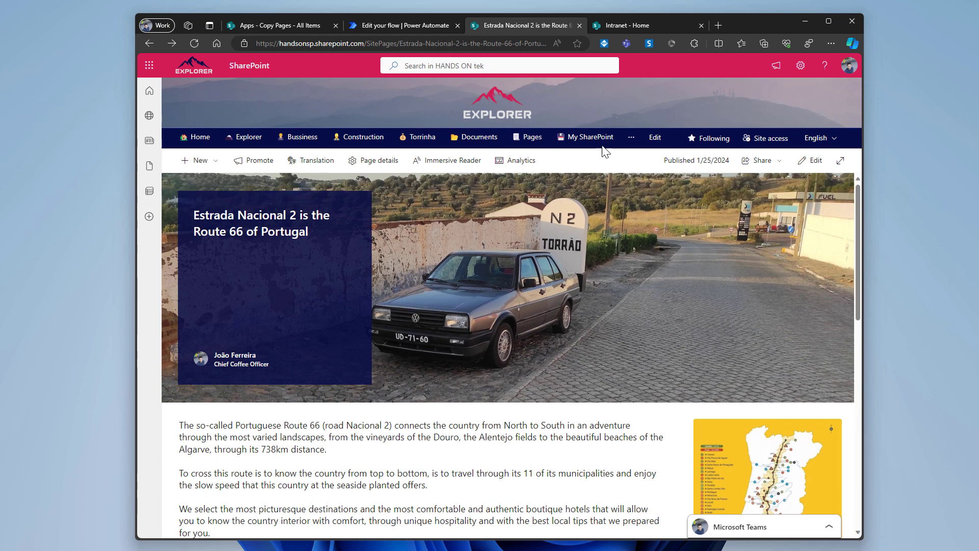
{"action": "mouse_move", "coordinate": [617, 30]}
{"action": "left_click", "coordinate": [290, 29]}
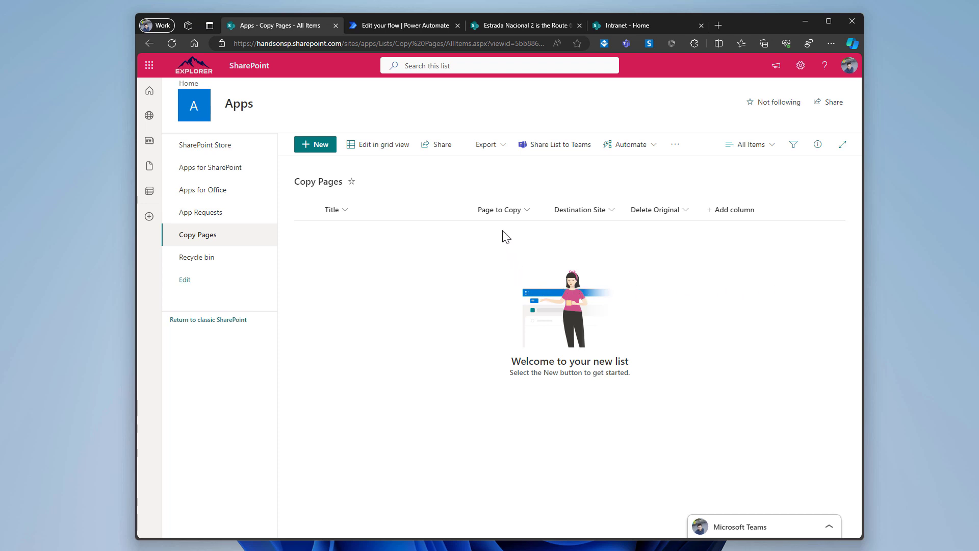
Step: Open the Copy SharePoint Pages Between Sites flow and scroll to its Copy file step targeting /SitePages
{"action": "left_click", "coordinate": [386, 31]}
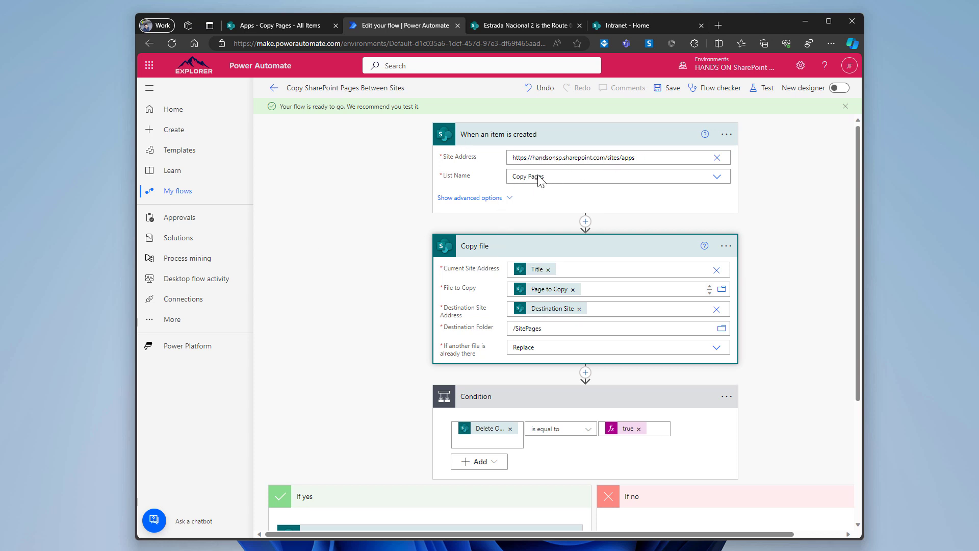
{"action": "scroll", "coordinate": [438, 247], "scroll_direction": "down", "scroll_amount": 1}
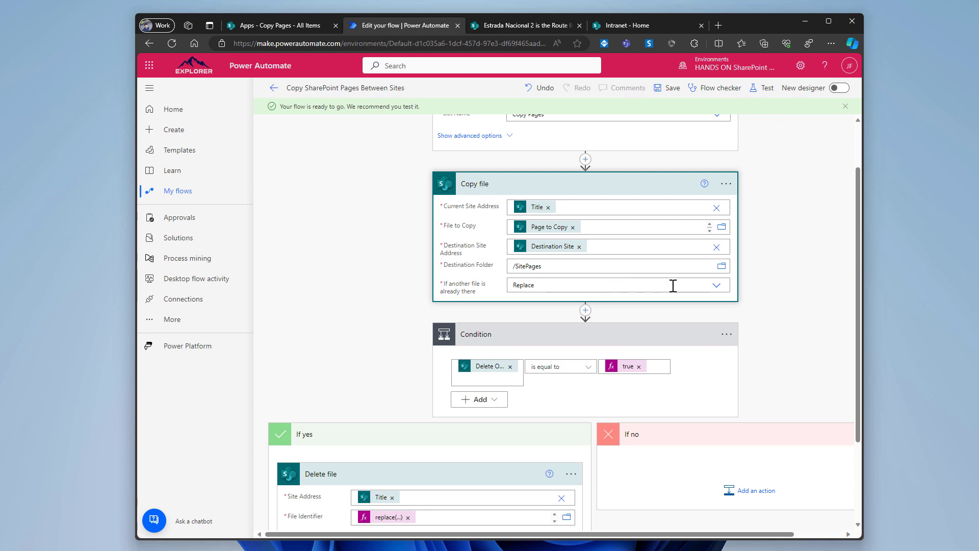
Step: Keep Replace for an existing file in the Copy file step, then collapse the step
{"action": "right_click", "coordinate": [716, 298]}
{"action": "left_click", "coordinate": [657, 299]}
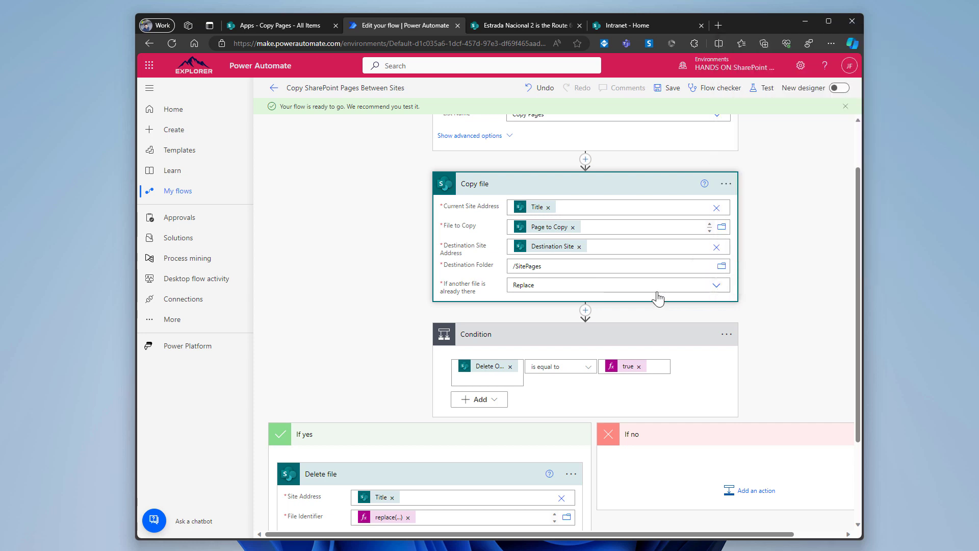
{"action": "left_click", "coordinate": [718, 288]}
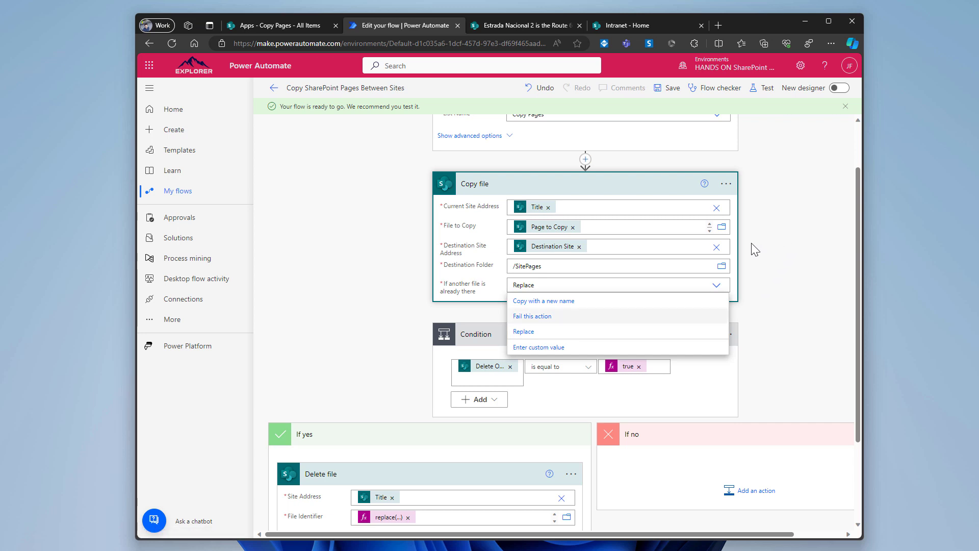
{"action": "left_click", "coordinate": [593, 196]}
{"action": "left_click", "coordinate": [593, 193]}
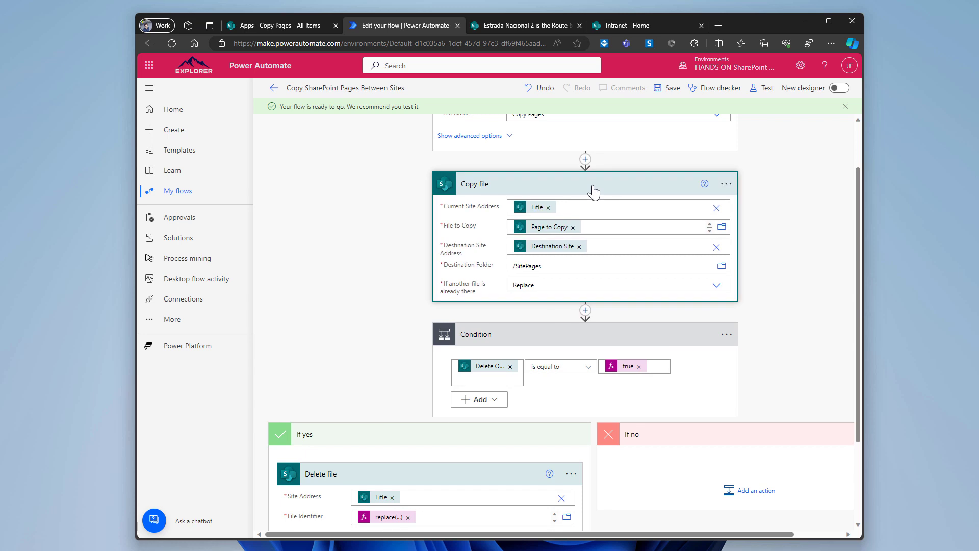
{"action": "left_click", "coordinate": [593, 192]}
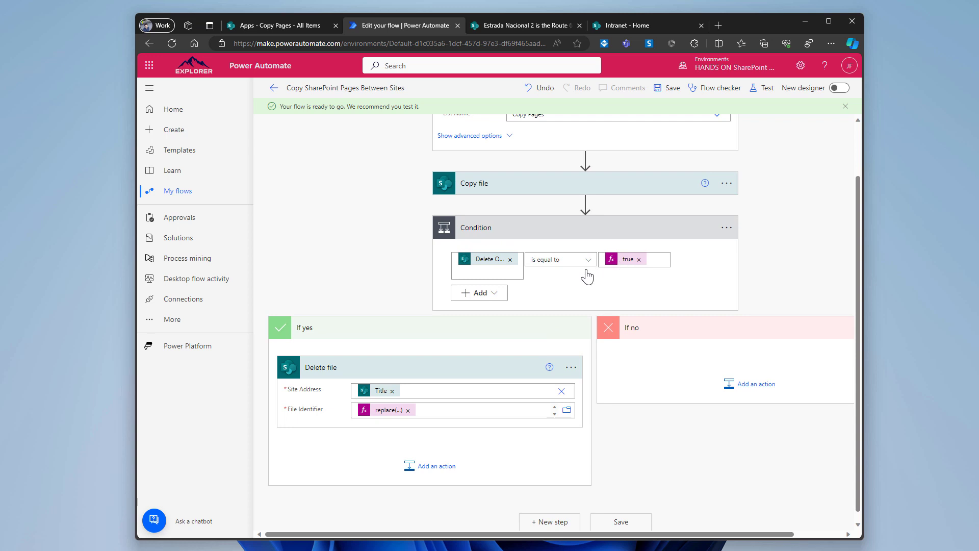
{"action": "left_click", "coordinate": [623, 263]}
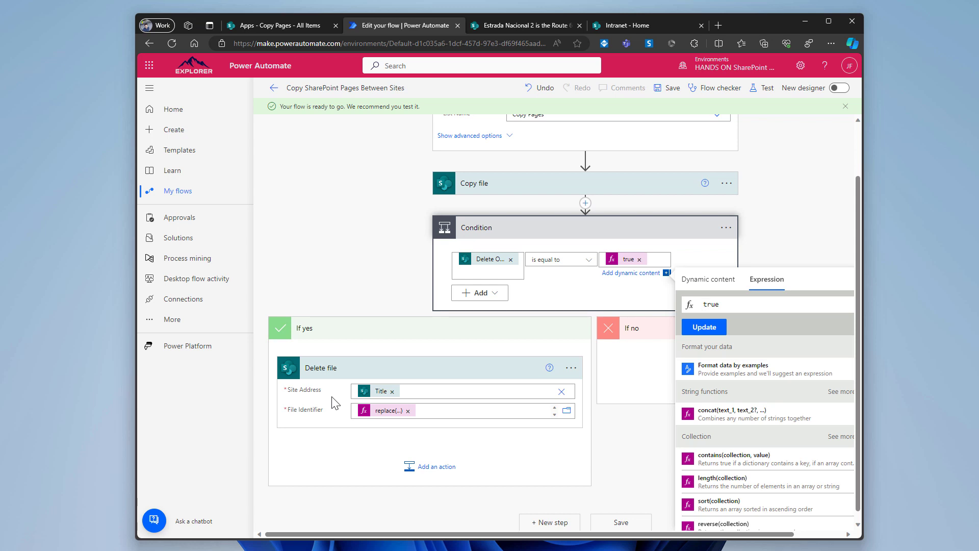
{"action": "left_click", "coordinate": [304, 417]}
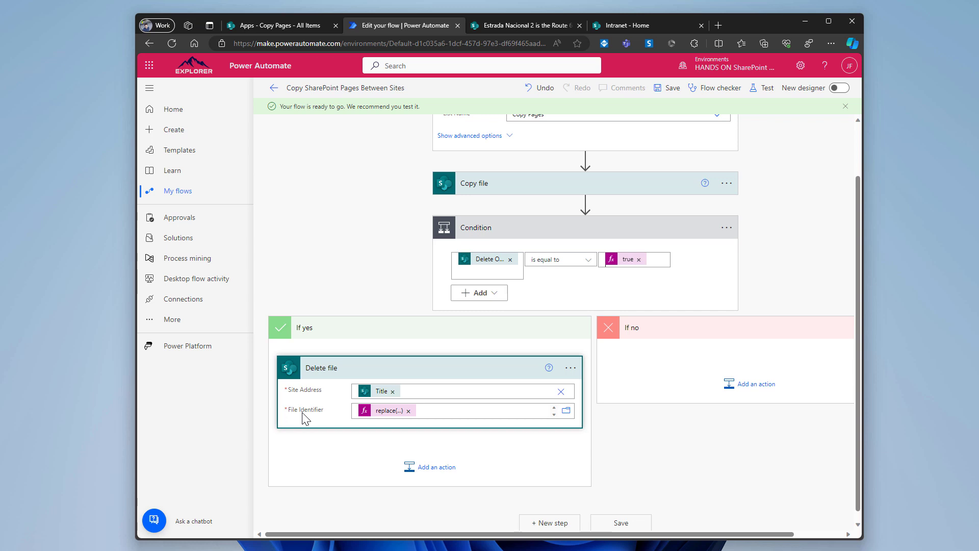
{"action": "left_click", "coordinate": [380, 413]}
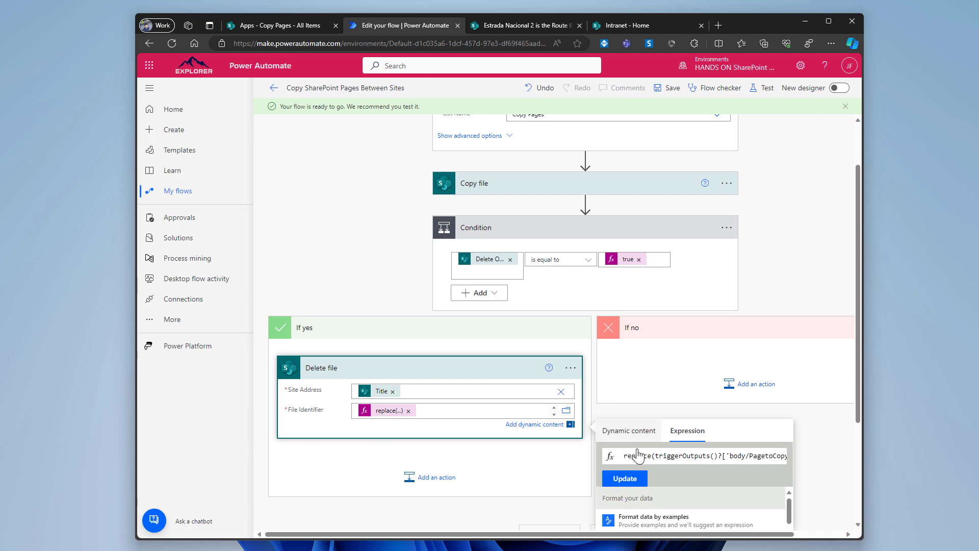
{"action": "left_click_drag", "start_coordinate": [628, 455], "coordinate": [771, 459]}
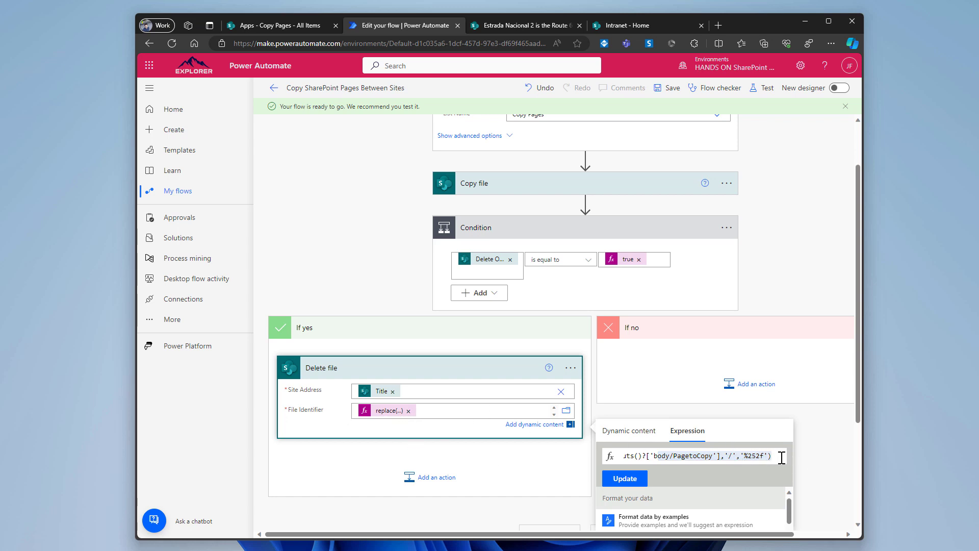
{"action": "left_click", "coordinate": [717, 459]}
{"action": "left_click", "coordinate": [718, 459]}
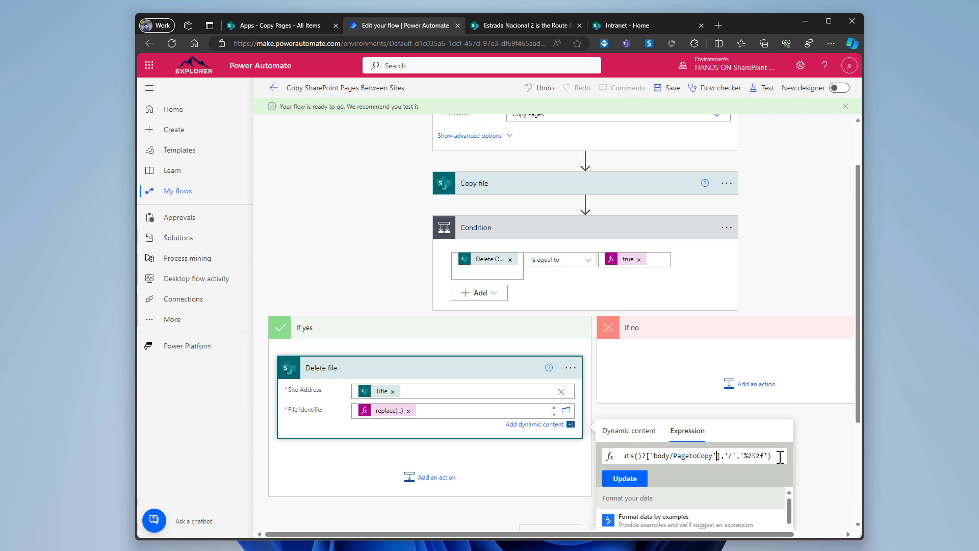
{"action": "double_click", "coordinate": [696, 456]}
{"action": "left_click", "coordinate": [357, 290]}
{"action": "scroll", "coordinate": [372, 280], "scroll_direction": "up", "scroll_amount": 2}
Step: Glance at the Estrada Nacional 2 news page, then return to the Copy Pages list
{"action": "left_click", "coordinate": [291, 27]}
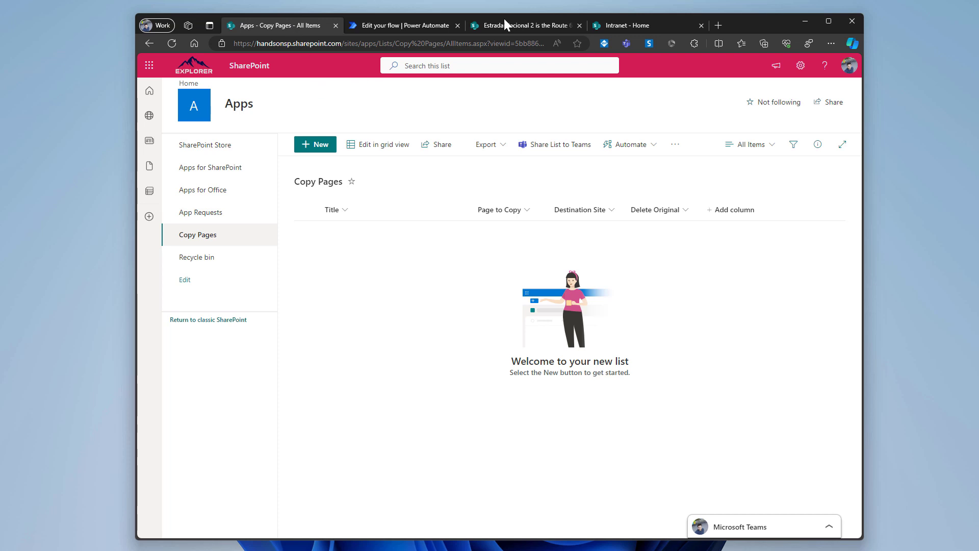
{"action": "left_click", "coordinate": [524, 26]}
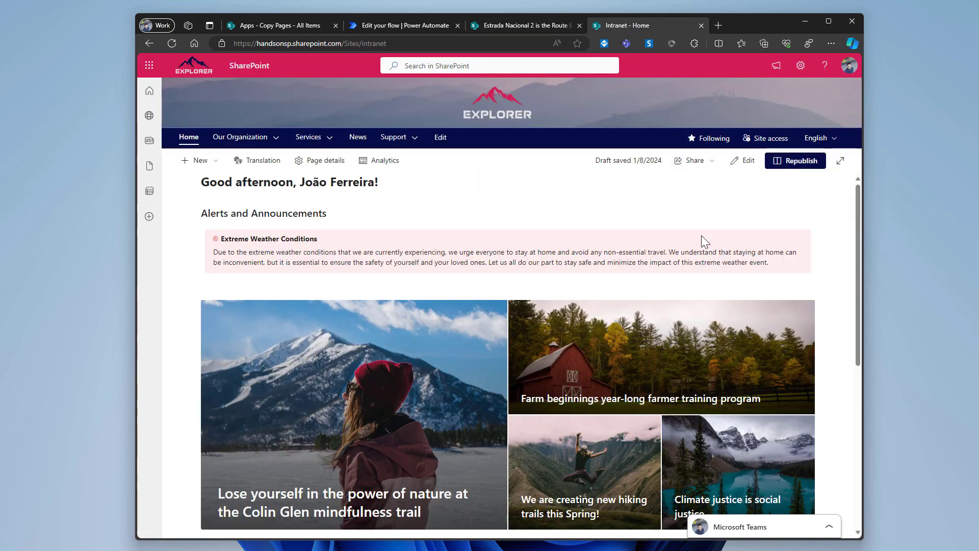
{"action": "left_click", "coordinate": [294, 23]}
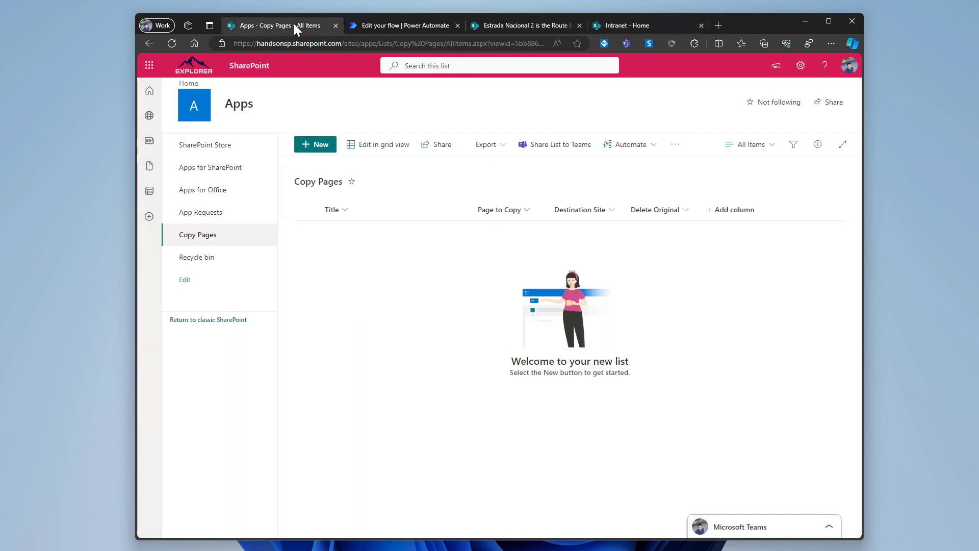
Step: Start a new Copy Pages item with the root site address as its Title
{"action": "left_click", "coordinate": [313, 148]}
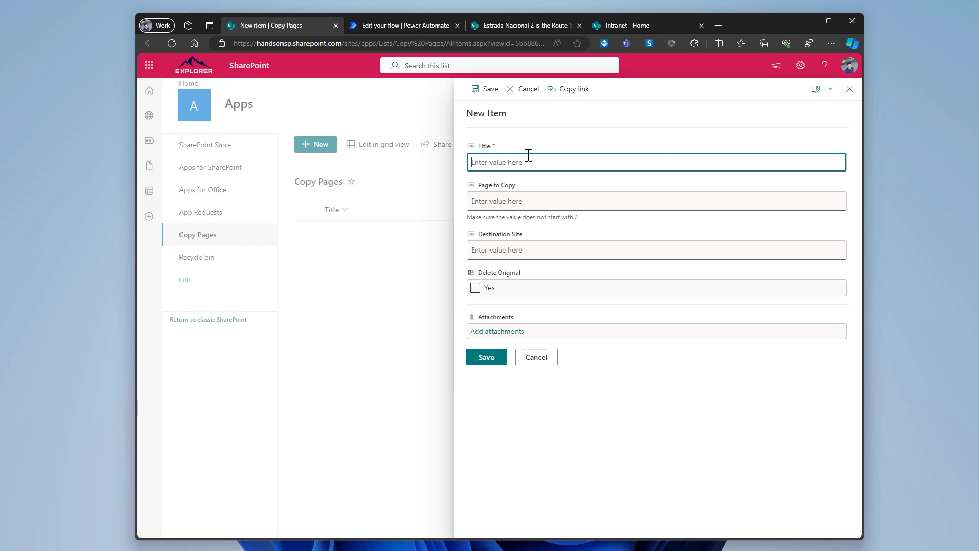
{"action": "left_click", "coordinate": [507, 22]}
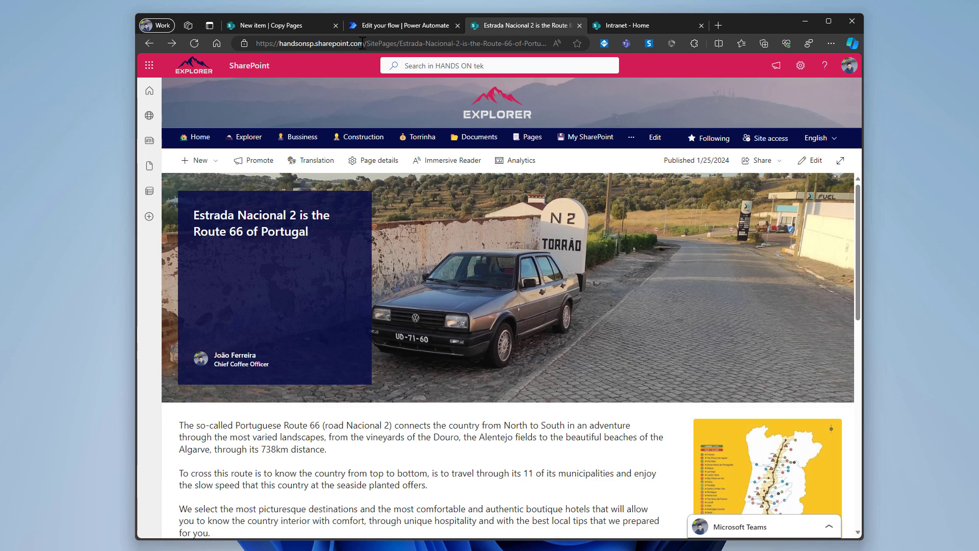
{"action": "left_click_drag", "start_coordinate": [364, 43], "coordinate": [257, 41]}
{"action": "key", "text": "ctrl+c"}
{"action": "key", "text": "ctrl+1"}
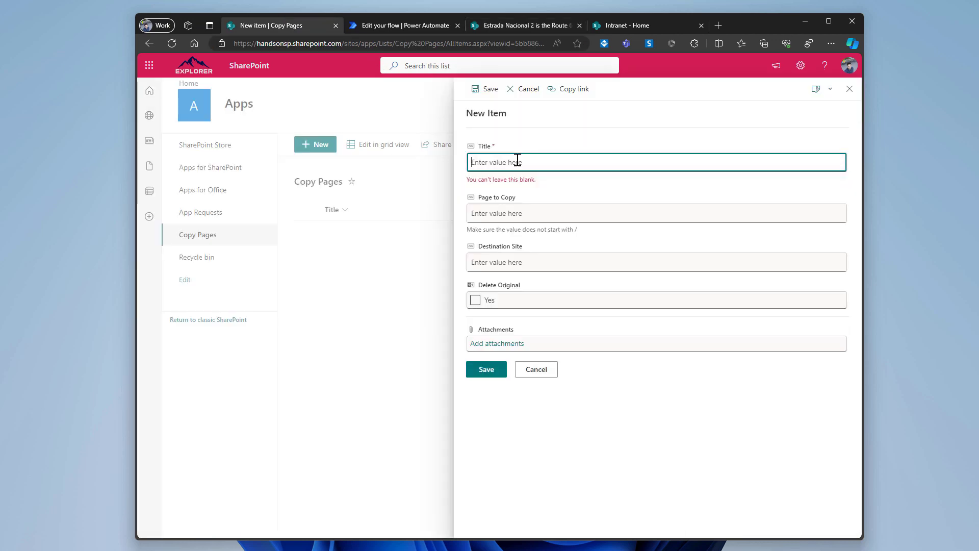
{"action": "key", "text": "ctrl+v"}
{"action": "left_click", "coordinate": [503, 210]}
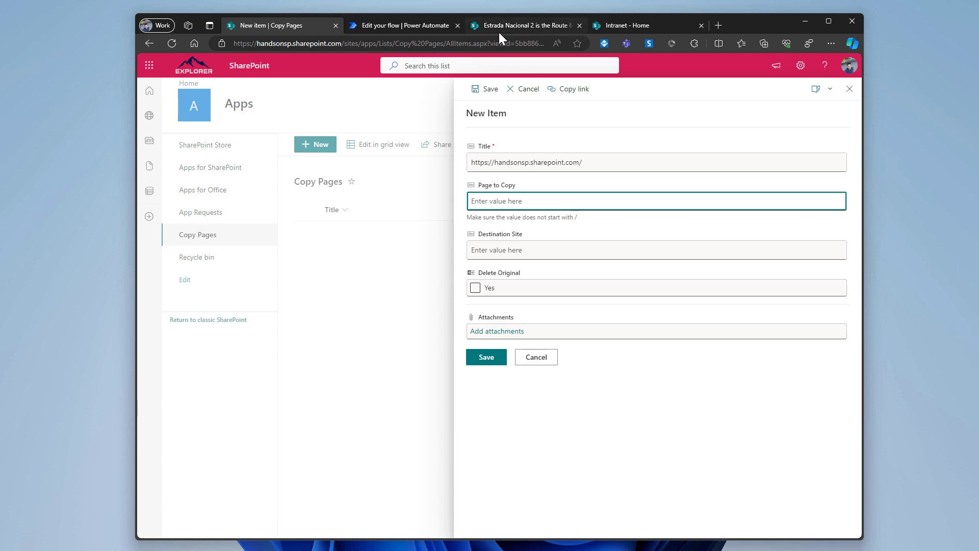
Step: Paste the Estrada Nacional 2 page path into Page to Copy
{"action": "mouse_move", "coordinate": [499, 32]}
{"action": "left_click", "coordinate": [497, 26]}
{"action": "left_click_drag", "start_coordinate": [257, 44], "coordinate": [538, 48]}
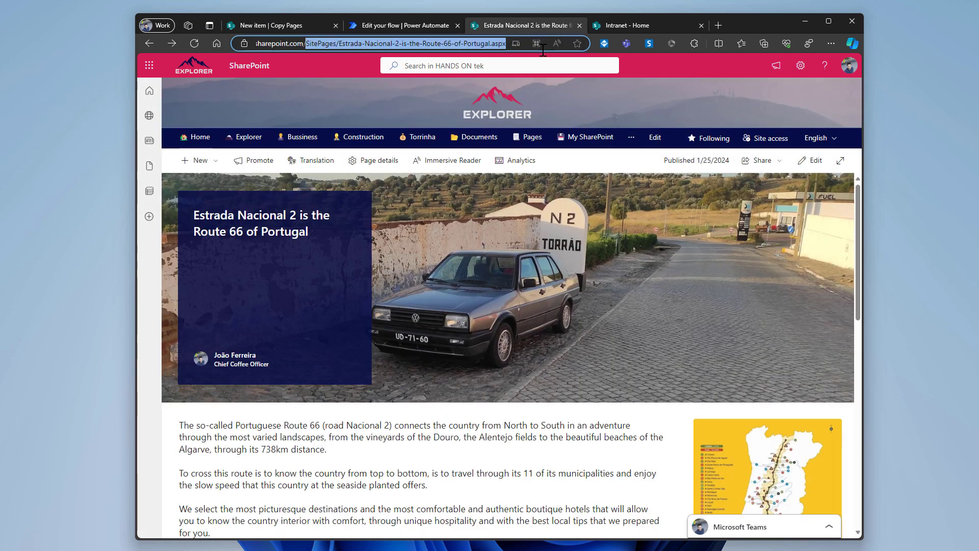
{"action": "left_click", "coordinate": [282, 24]}
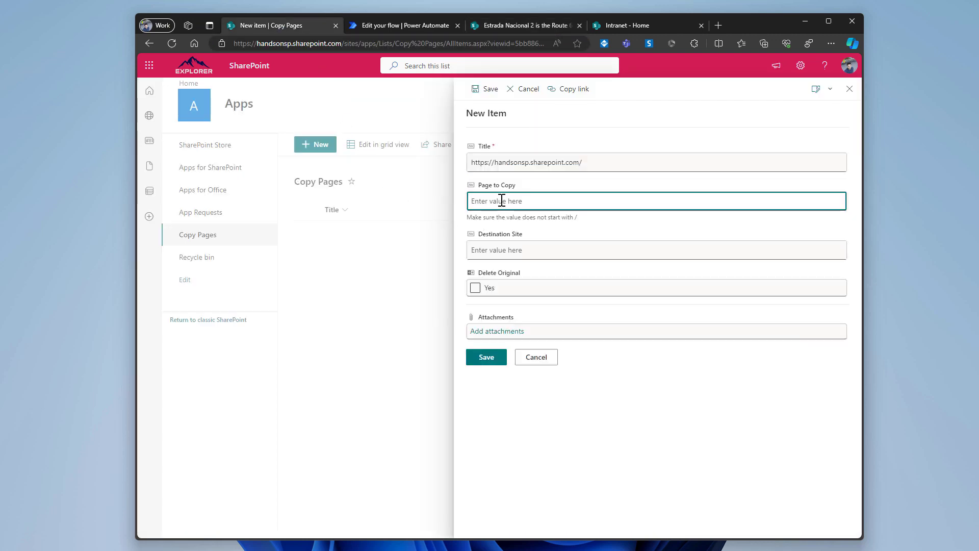
{"action": "key", "text": "ctrl+v"}
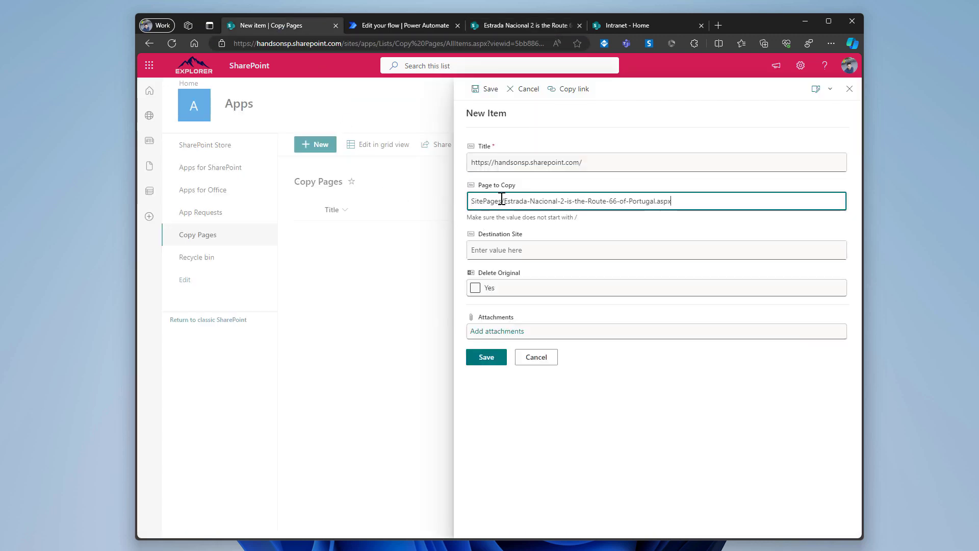
Step: Set Destination Site to the intranet site address and tick Delete Original
{"action": "left_click", "coordinate": [619, 27]}
{"action": "left_click", "coordinate": [407, 45]}
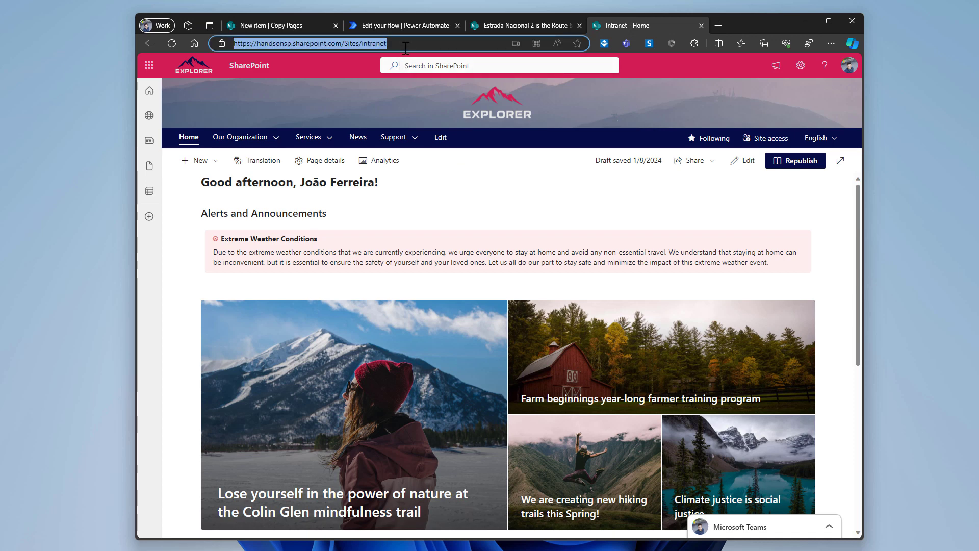
{"action": "left_click", "coordinate": [258, 25]}
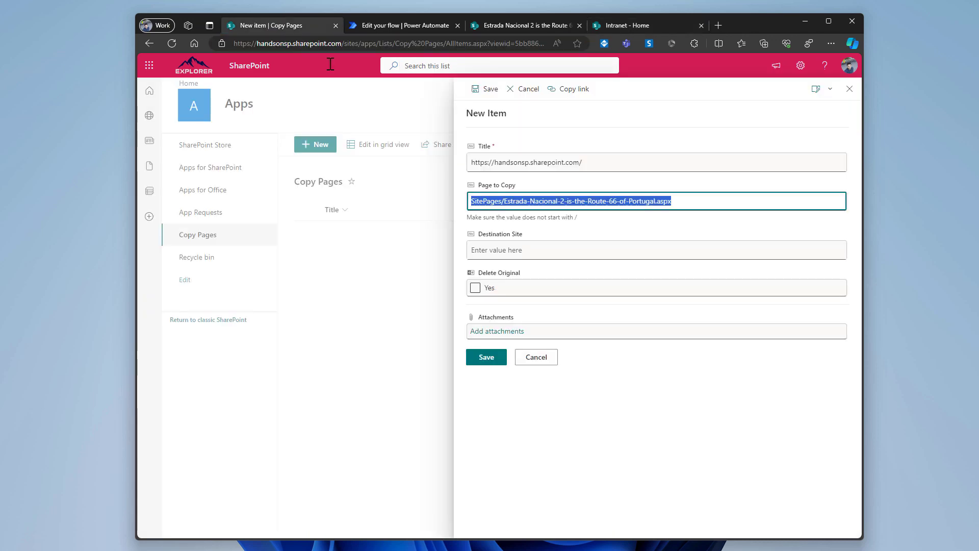
{"action": "left_click", "coordinate": [492, 250]}
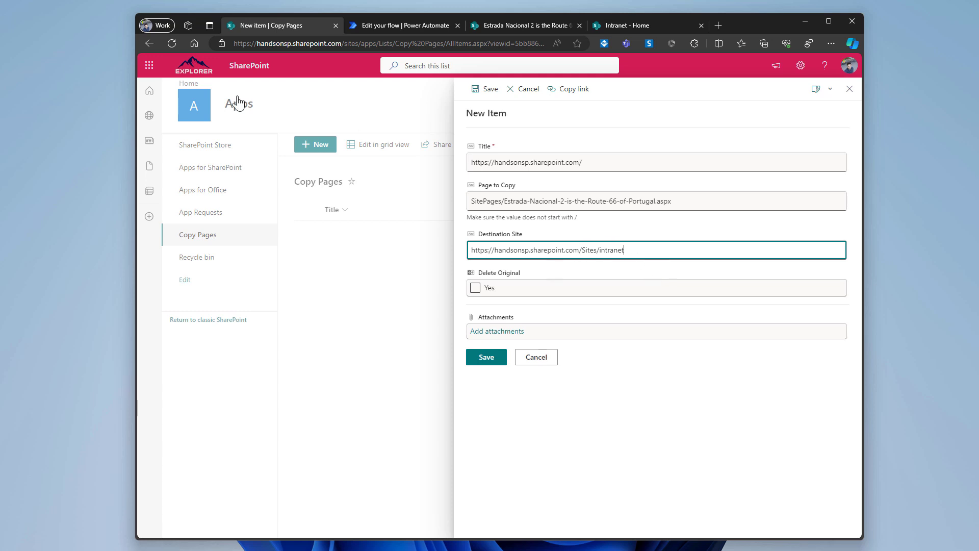
{"action": "left_click", "coordinate": [476, 288]}
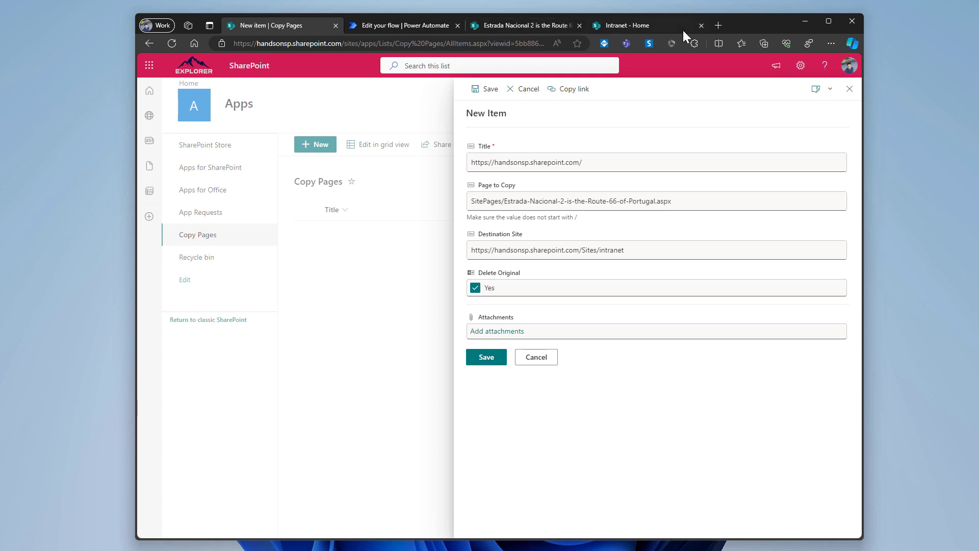
Step: Save the new Copy Pages item for the Estrada Nacional 2 page
{"action": "left_click", "coordinate": [489, 359]}
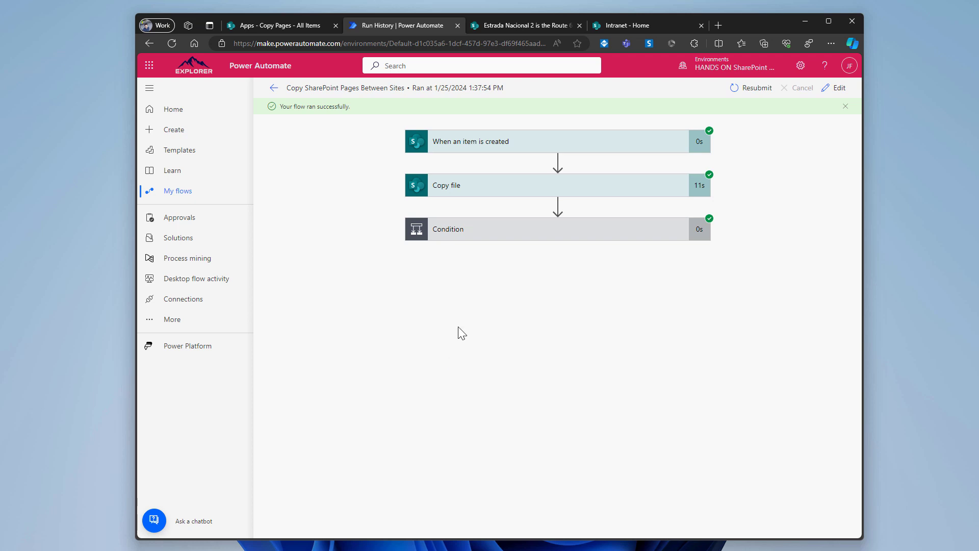
Step: Expand the trigger and Copy file run details, showing the copy to /SitePages with ItemId 101
{"action": "left_click", "coordinate": [511, 148]}
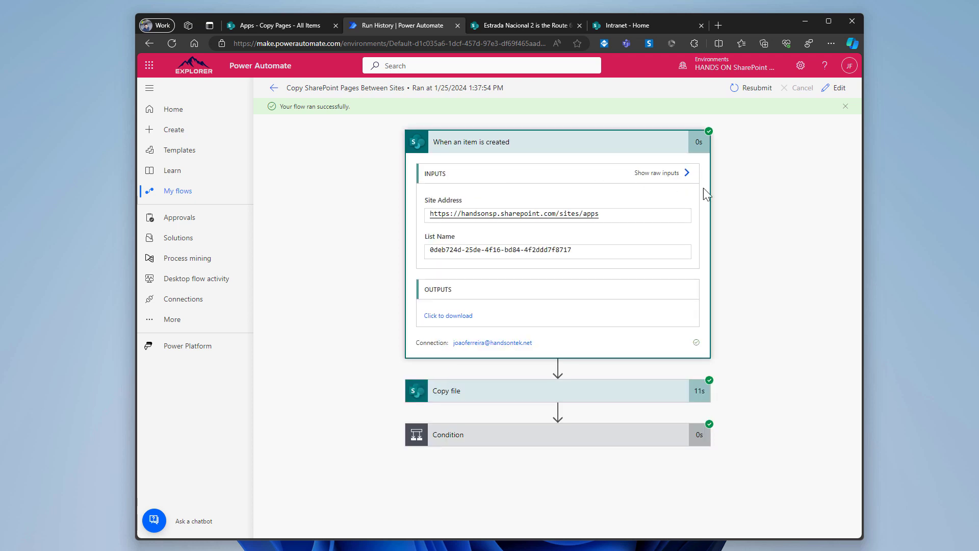
{"action": "left_click", "coordinate": [514, 399]}
{"action": "scroll", "coordinate": [395, 350], "scroll_direction": "down", "scroll_amount": 2}
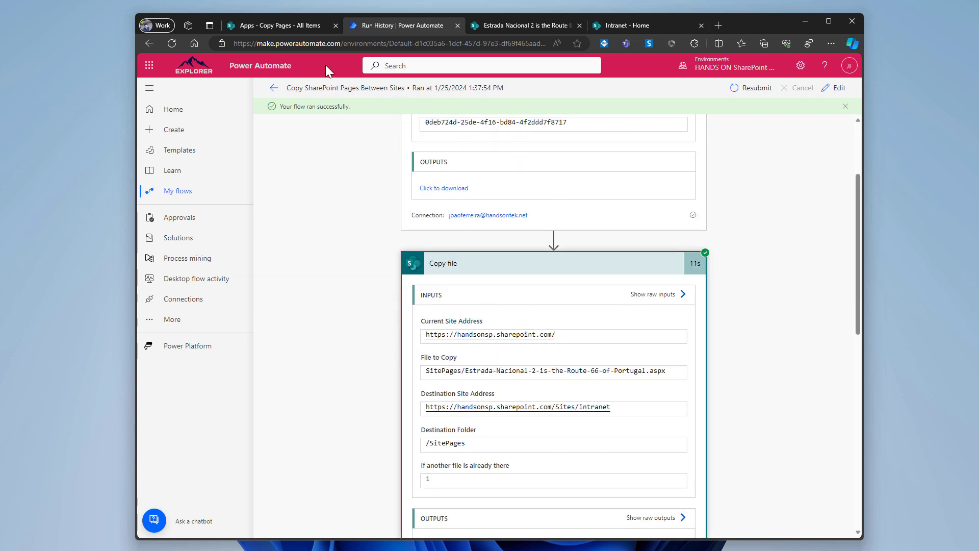
{"action": "scroll", "coordinate": [456, 387], "scroll_direction": "down", "scroll_amount": 1}
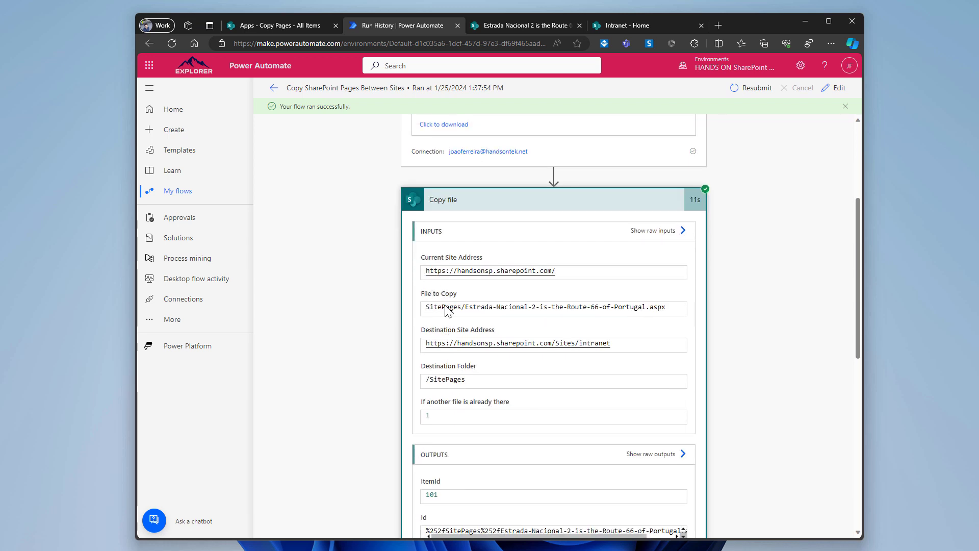
{"action": "left_click", "coordinate": [285, 29]}
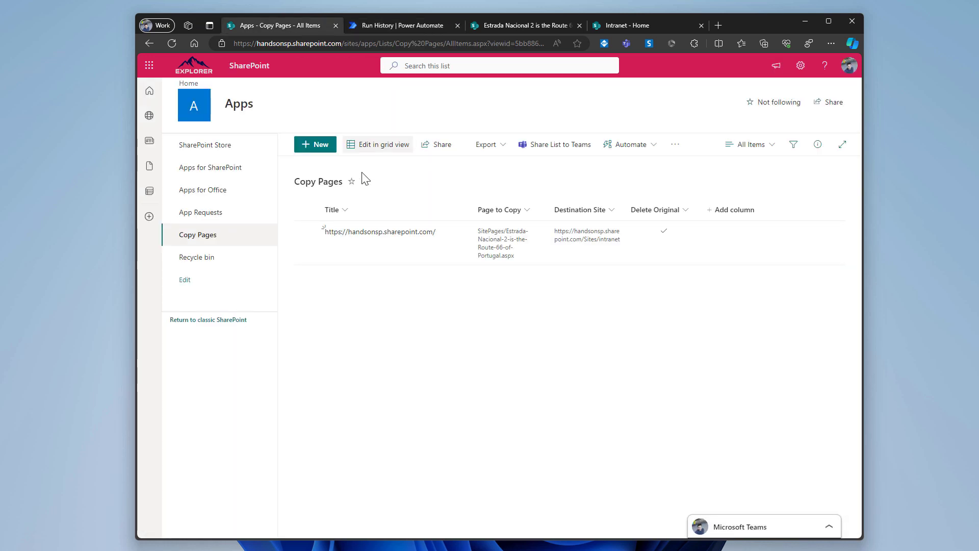
{"action": "left_click", "coordinate": [393, 24]}
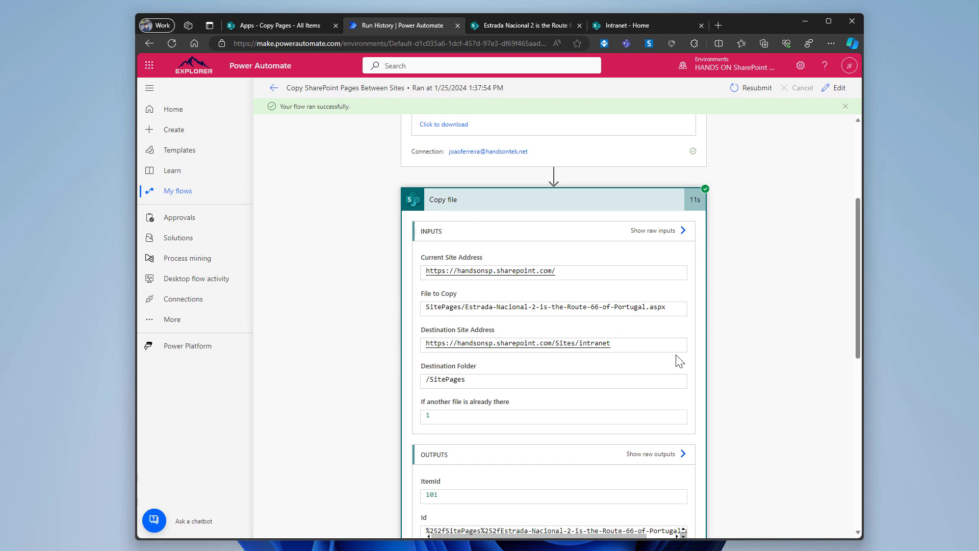
Step: Expand the Condition and Delete file run details and inspect the deleted page's File Identifier
{"action": "scroll", "coordinate": [507, 377], "scroll_direction": "down", "scroll_amount": 9}
{"action": "left_click", "coordinate": [495, 507]}
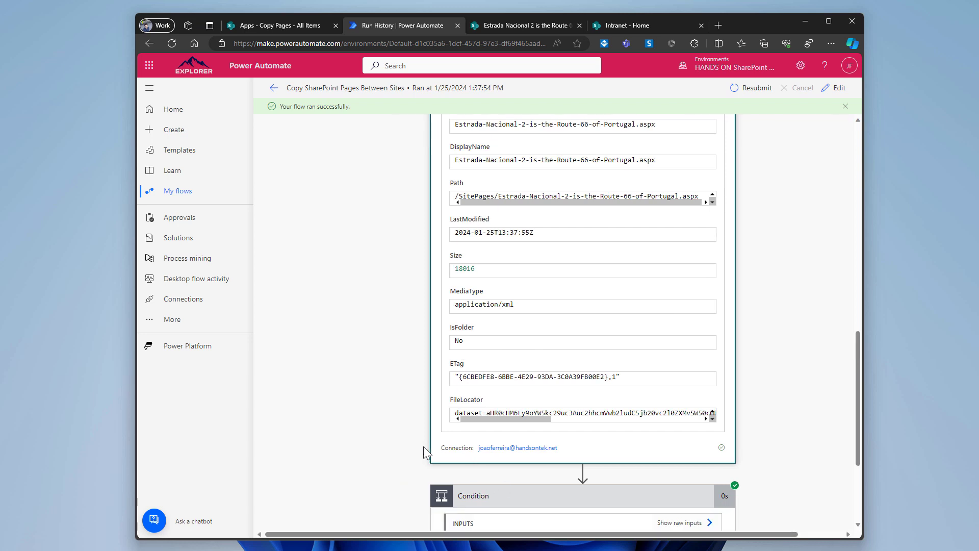
{"action": "scroll", "coordinate": [376, 419], "scroll_direction": "down", "scroll_amount": 3}
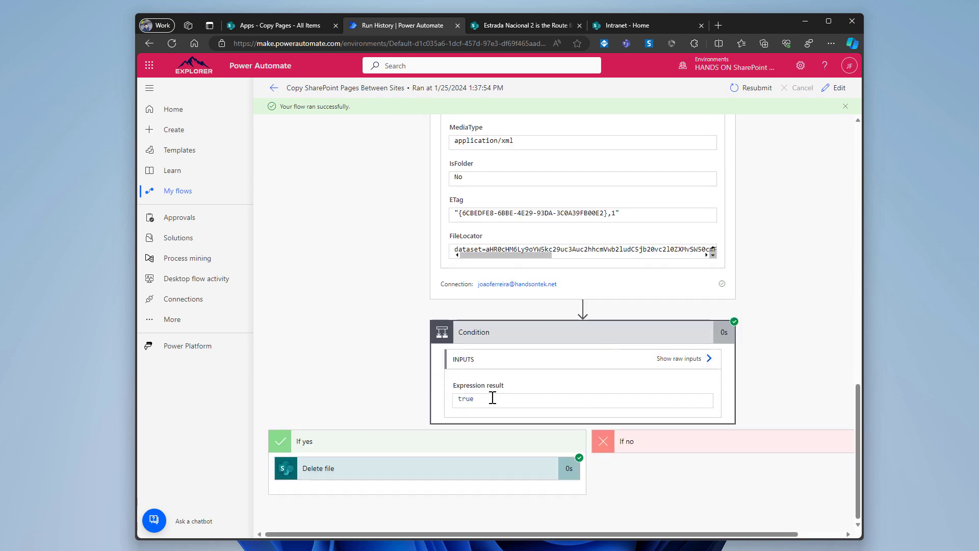
{"action": "left_click", "coordinate": [423, 480]}
{"action": "scroll", "coordinate": [365, 443], "scroll_direction": "down", "scroll_amount": 4}
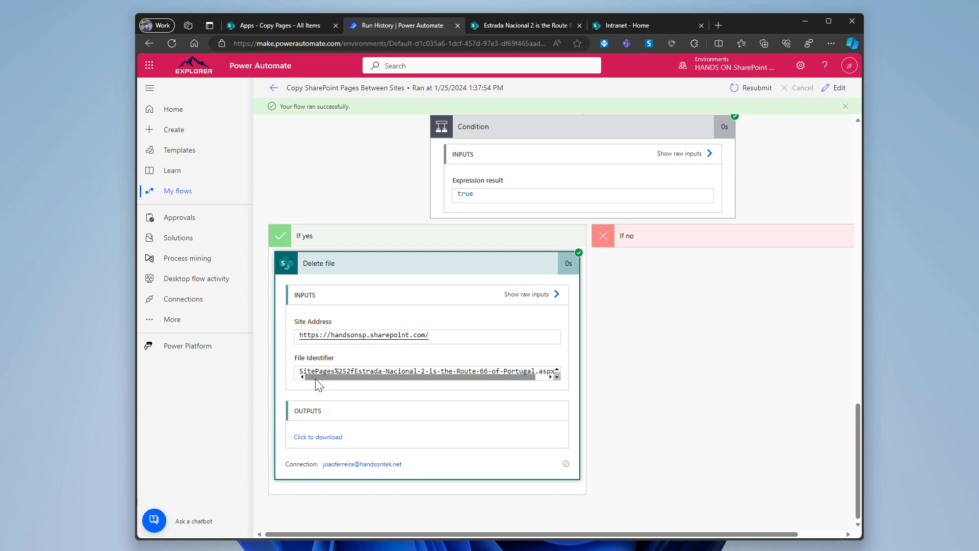
{"action": "left_click_drag", "start_coordinate": [317, 379], "coordinate": [287, 398]}
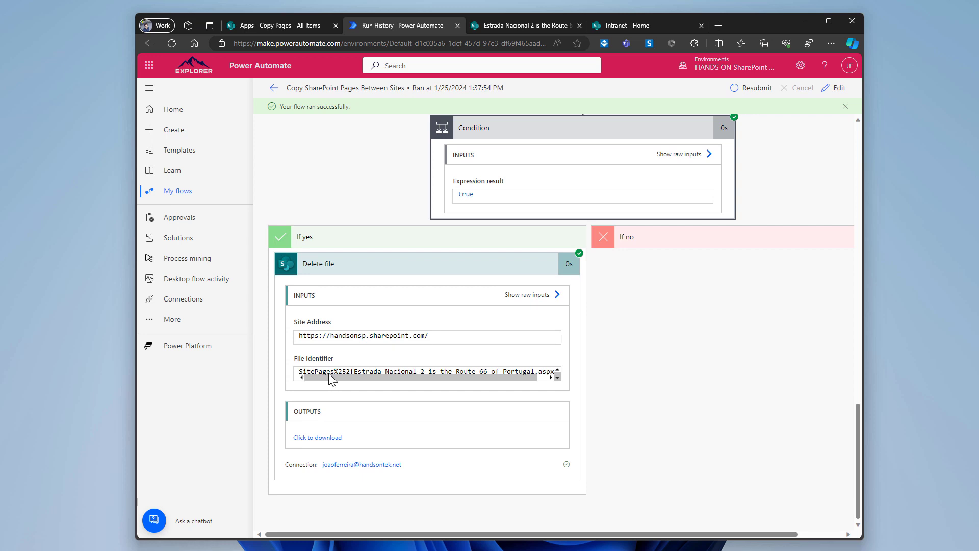
{"action": "left_click_drag", "start_coordinate": [357, 371], "coordinate": [574, 394]}
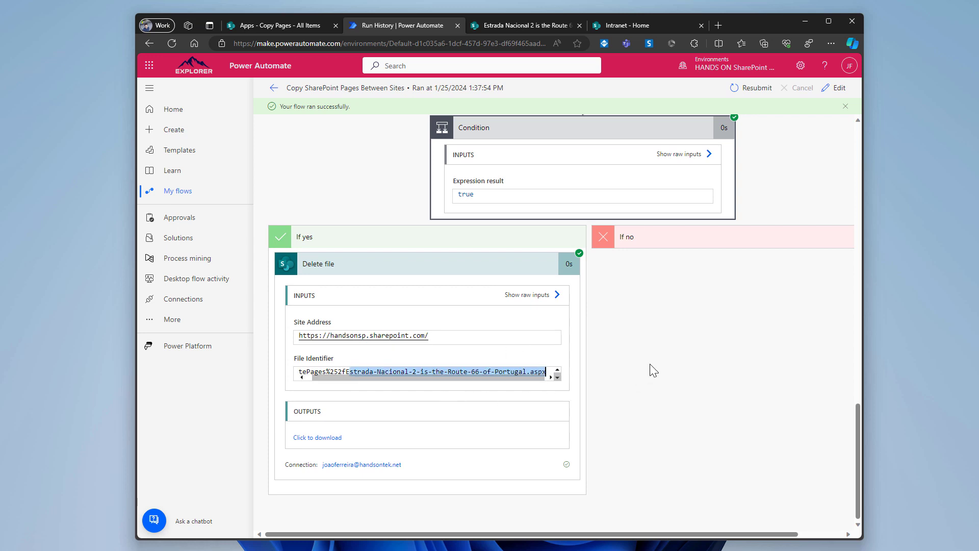
Step: Reload the root-site page to confirm a 404, then open Estrada Nacional 2 from Intranet Site contents
{"action": "left_click", "coordinate": [513, 24]}
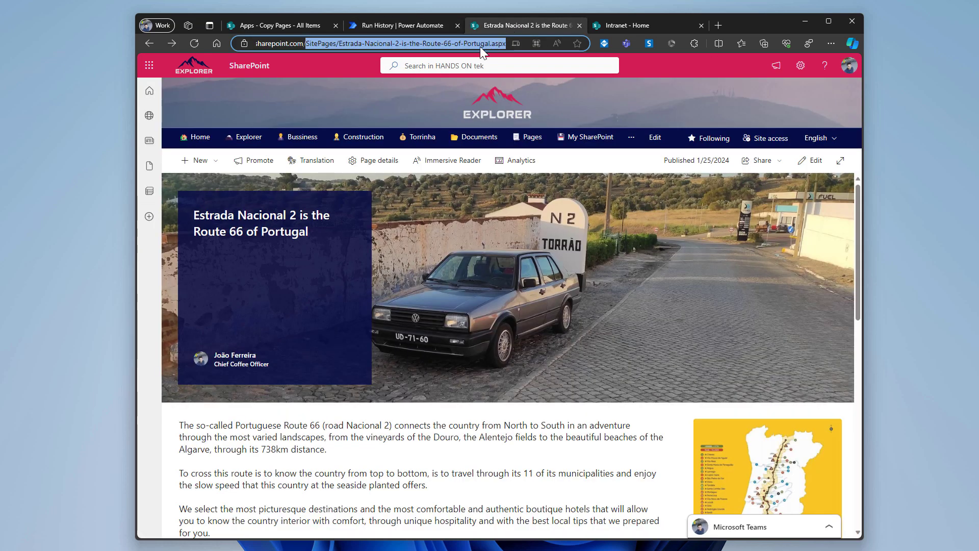
{"action": "key", "text": "Return"}
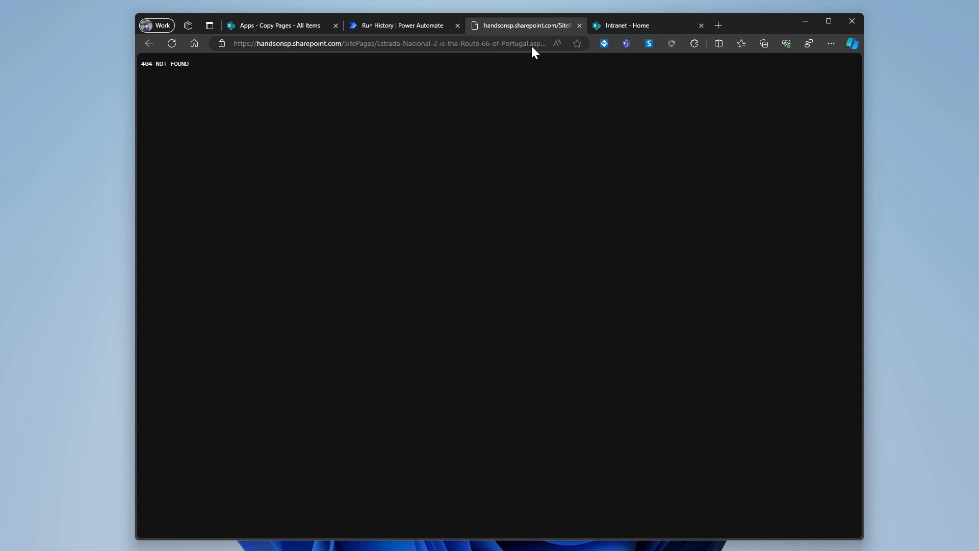
{"action": "left_click", "coordinate": [609, 26]}
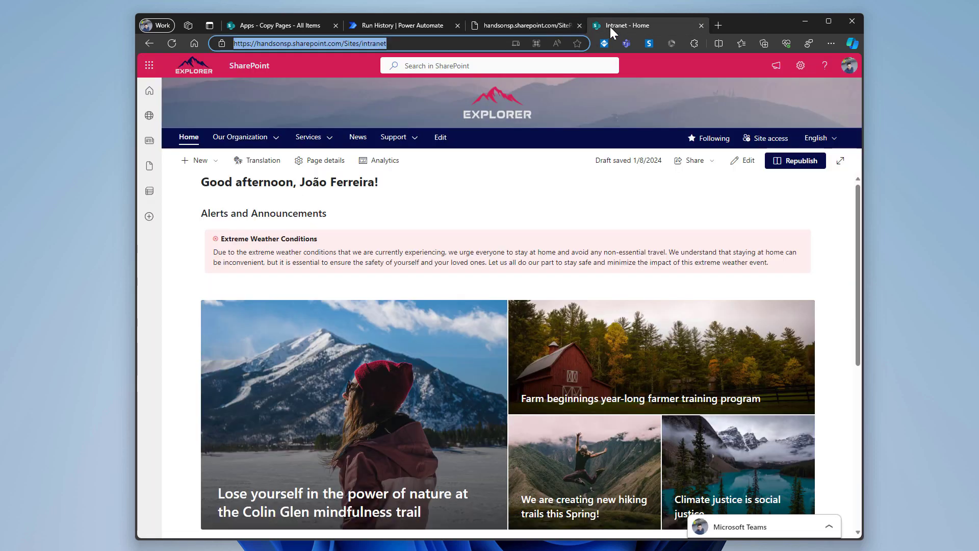
{"action": "left_click", "coordinate": [799, 66]}
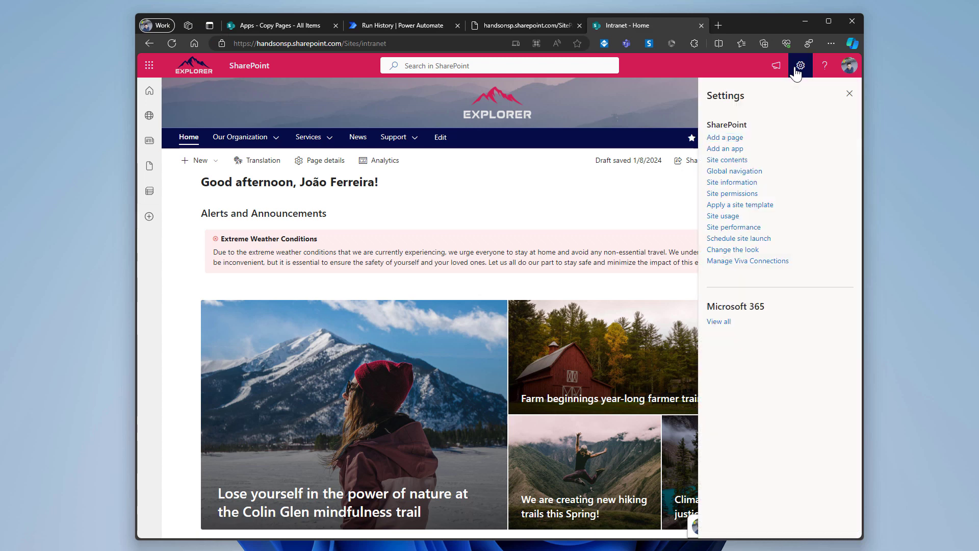
{"action": "left_click", "coordinate": [739, 161]}
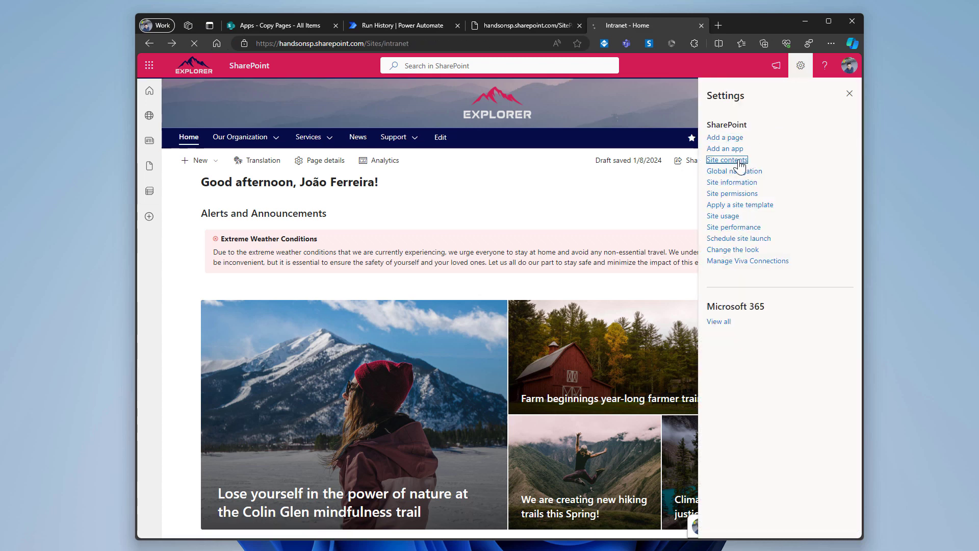
{"action": "scroll", "coordinate": [305, 362], "scroll_direction": "down", "scroll_amount": 5}
{"action": "scroll", "coordinate": [304, 362], "scroll_direction": "down", "scroll_amount": 3}
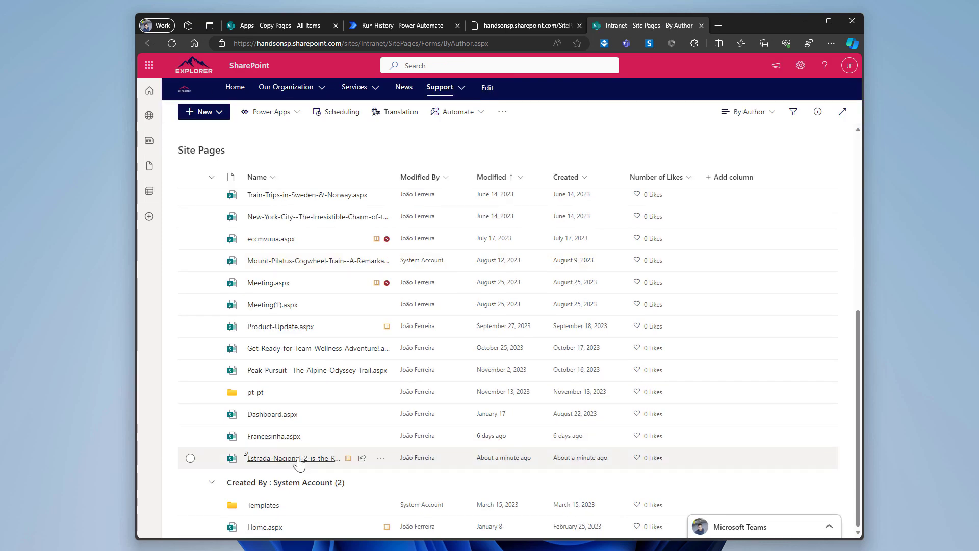
{"action": "left_click", "coordinate": [298, 459]}
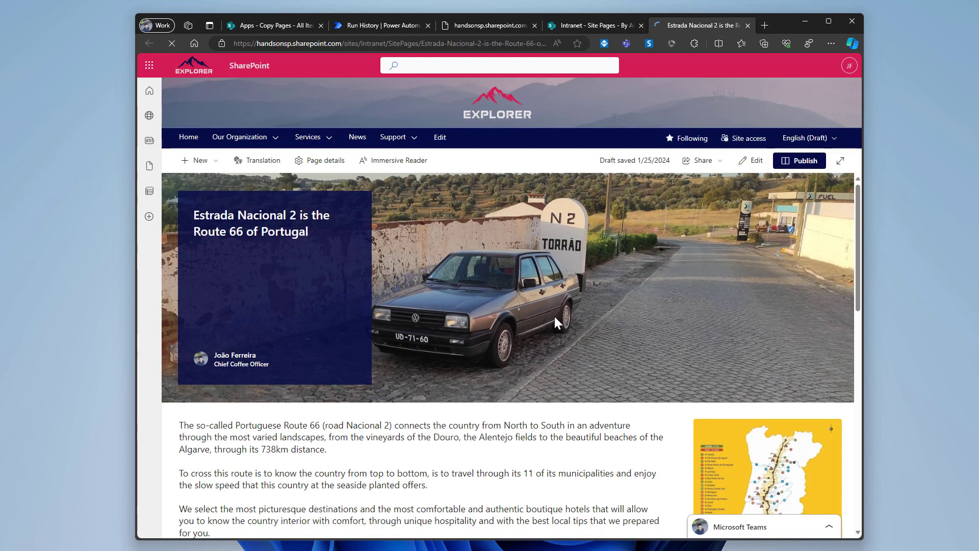
{"action": "scroll", "coordinate": [552, 314], "scroll_direction": "down", "scroll_amount": 1}
{"action": "scroll", "coordinate": [553, 316], "scroll_direction": "up", "scroll_amount": 1}
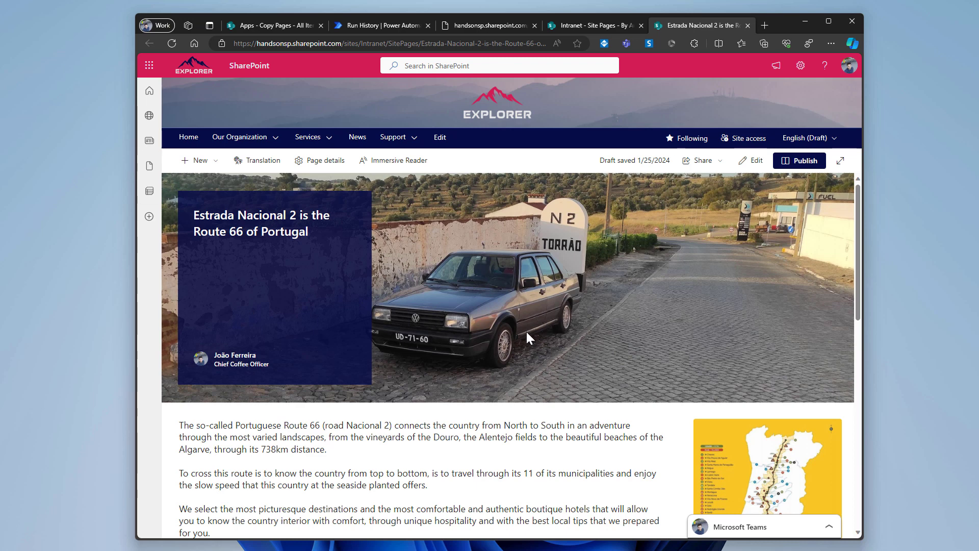
{"action": "scroll", "coordinate": [526, 334], "scroll_direction": "down", "scroll_amount": 2}
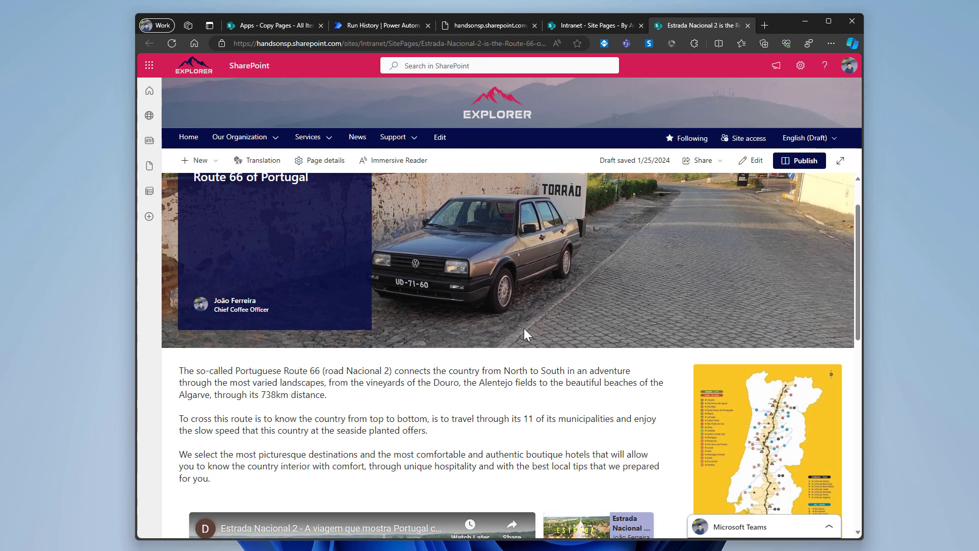
{"action": "scroll", "coordinate": [527, 335], "scroll_direction": "down", "scroll_amount": 1}
{"action": "scroll", "coordinate": [515, 326], "scroll_direction": "down", "scroll_amount": 1}
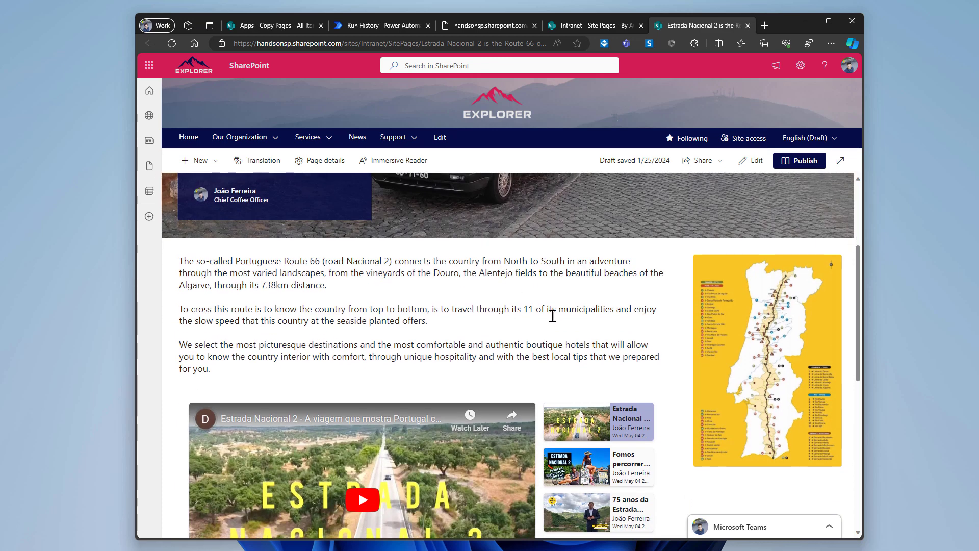
{"action": "scroll", "coordinate": [553, 315], "scroll_direction": "down", "scroll_amount": 1}
{"action": "scroll", "coordinate": [553, 315], "scroll_direction": "down", "scroll_amount": 1}
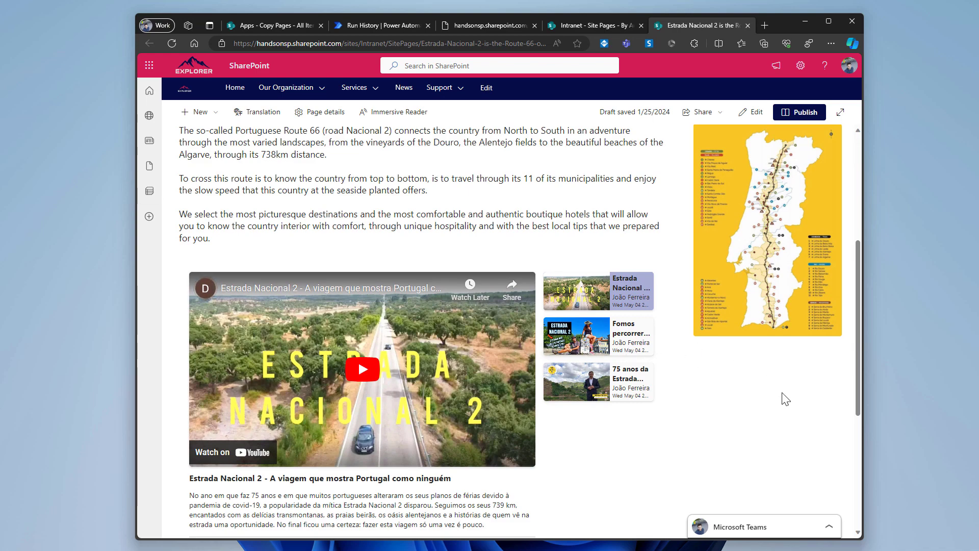
{"action": "scroll", "coordinate": [789, 408], "scroll_direction": "up", "scroll_amount": 5}
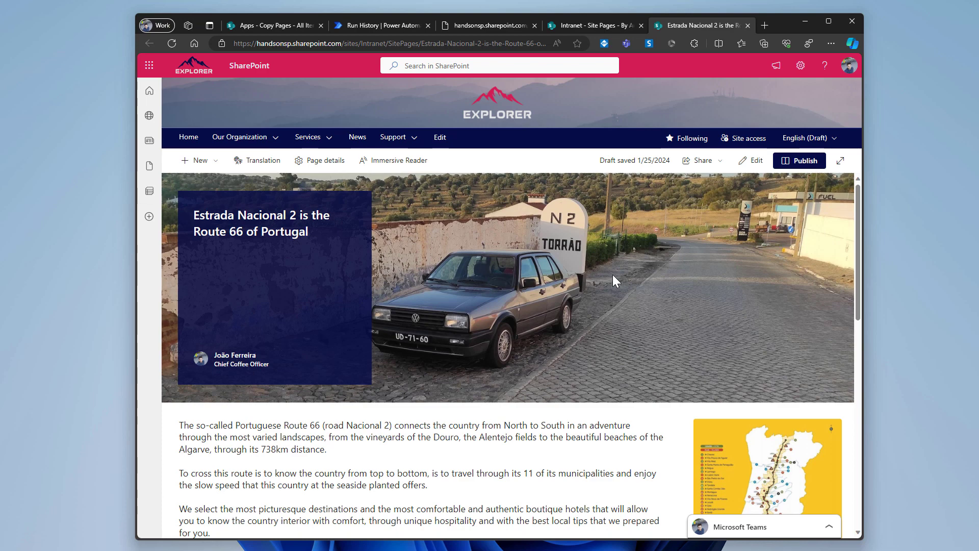
{"action": "scroll", "coordinate": [741, 375], "scroll_direction": "down", "scroll_amount": 2}
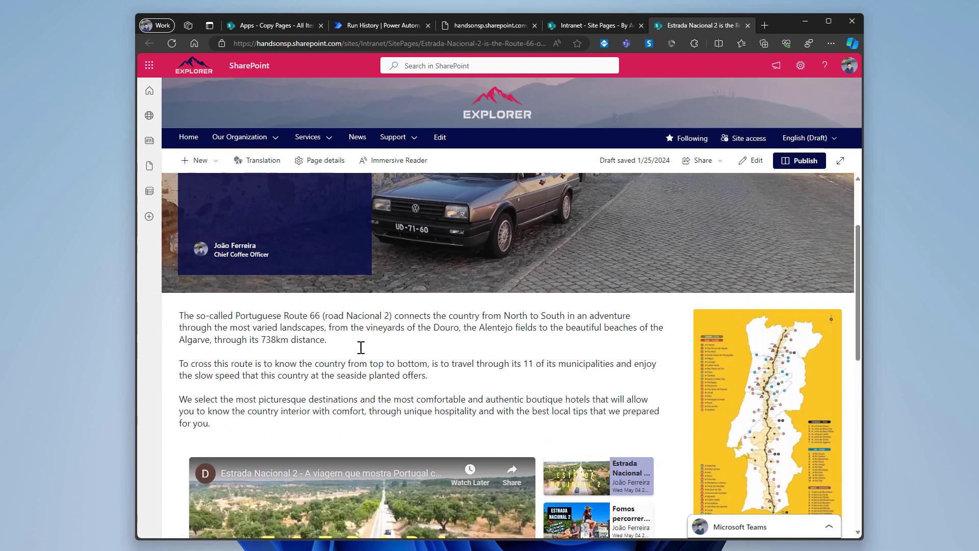
{"action": "scroll", "coordinate": [360, 345], "scroll_direction": "down", "scroll_amount": 3}
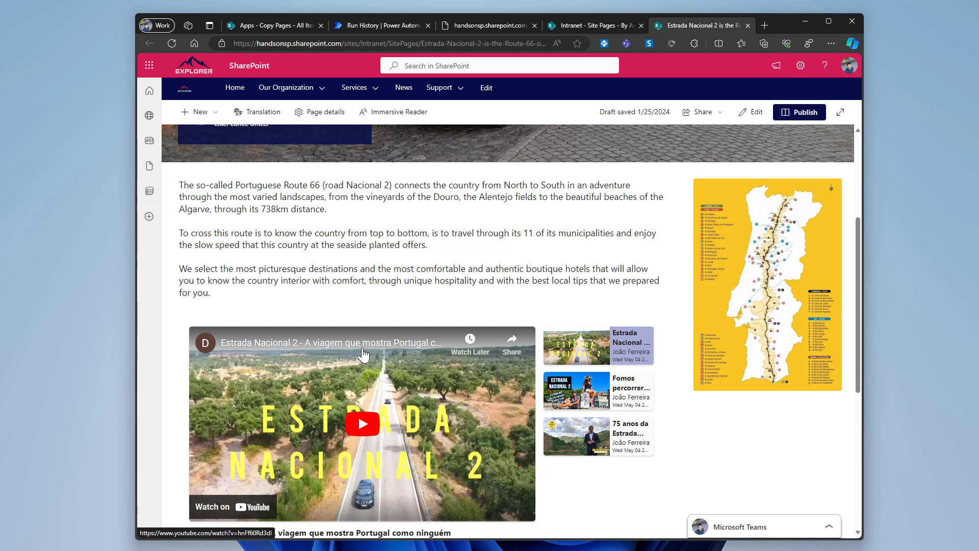
{"action": "scroll", "coordinate": [824, 280], "scroll_direction": "up", "scroll_amount": 3}
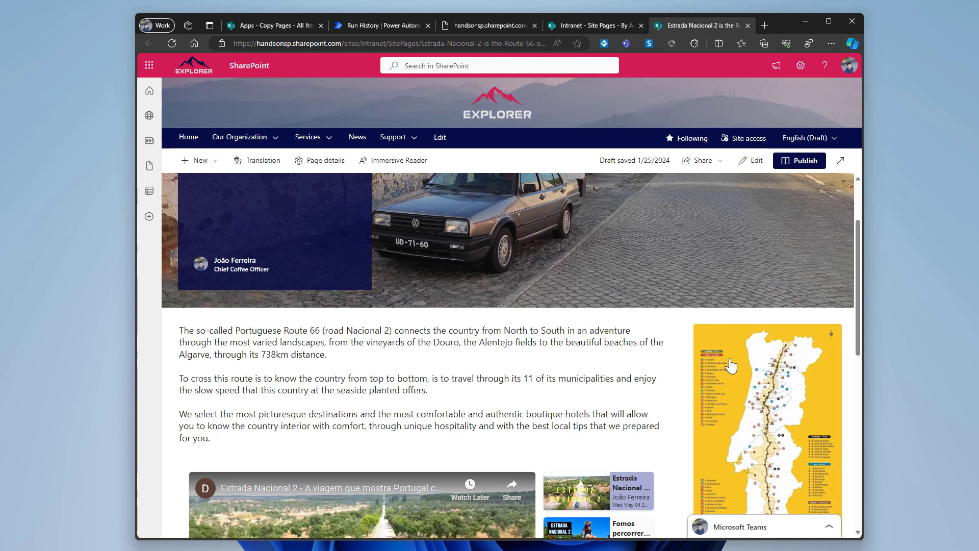
{"action": "scroll", "coordinate": [659, 344], "scroll_direction": "up", "scroll_amount": 2}
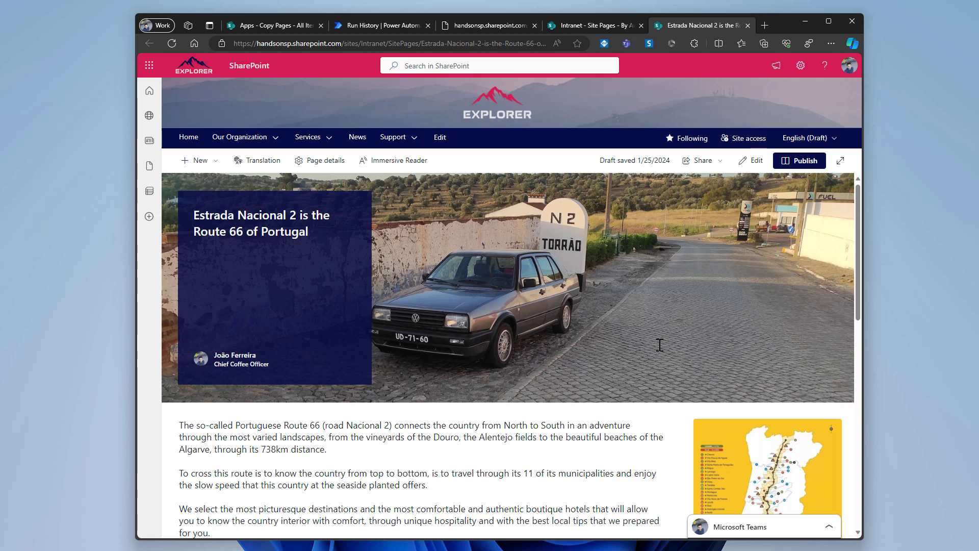
Step: Publish the Estrada Nacional 2 page and dismiss the page promotion panel
{"action": "left_click", "coordinate": [799, 161]}
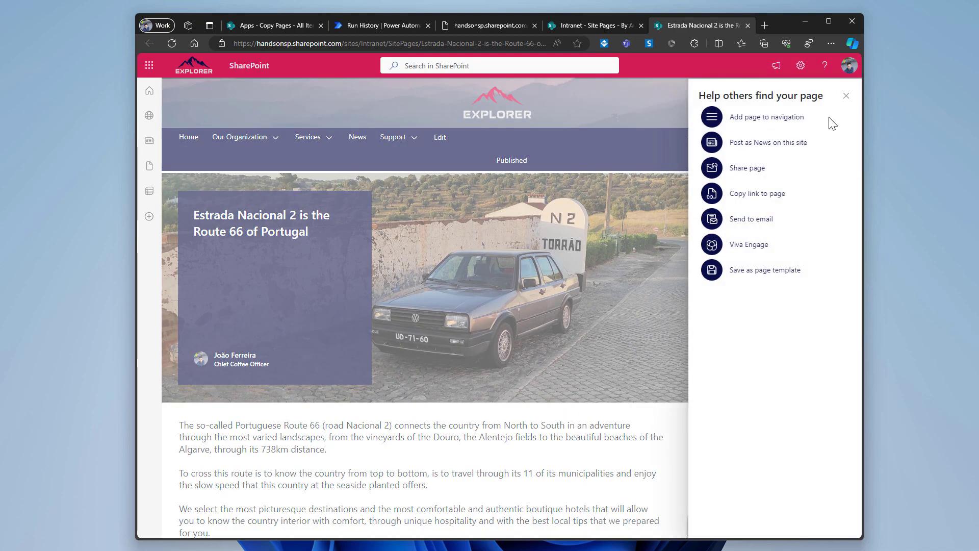
{"action": "left_click", "coordinate": [846, 97]}
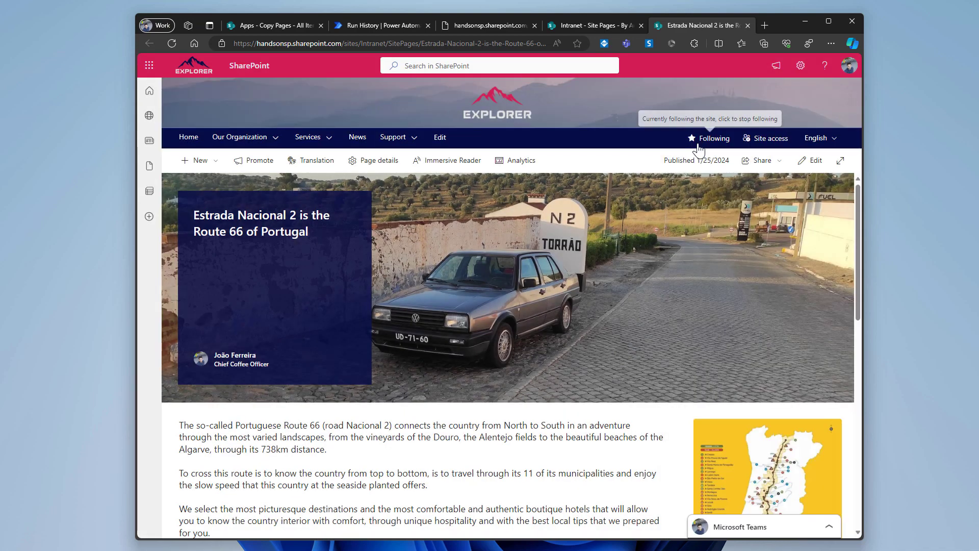